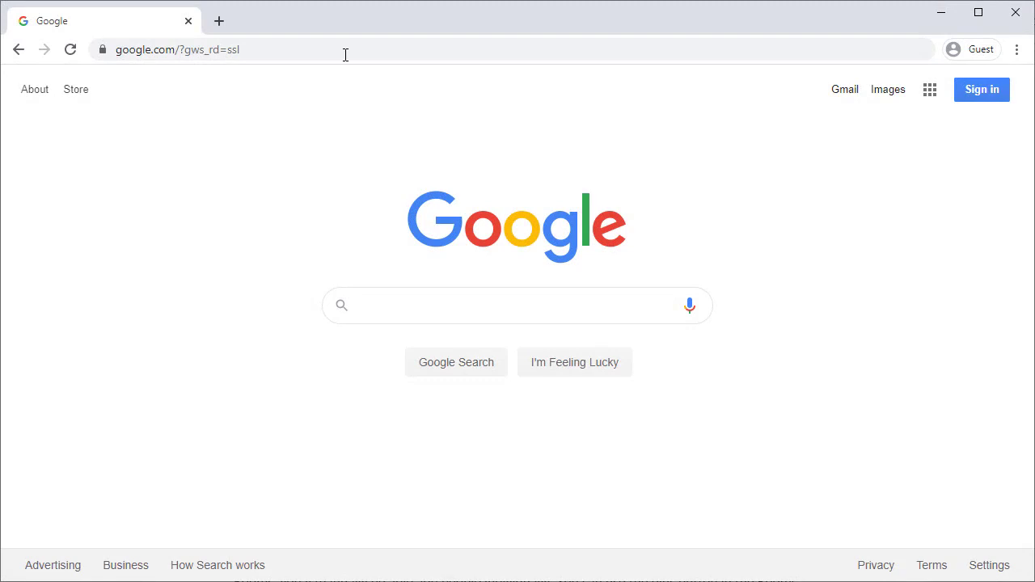
# - Go to case.edu/zoom in Chrome and sign in to the CWRU Zoom portal
pyautogui.click(343, 49)
pyautogui.write('case.edu/zoom')
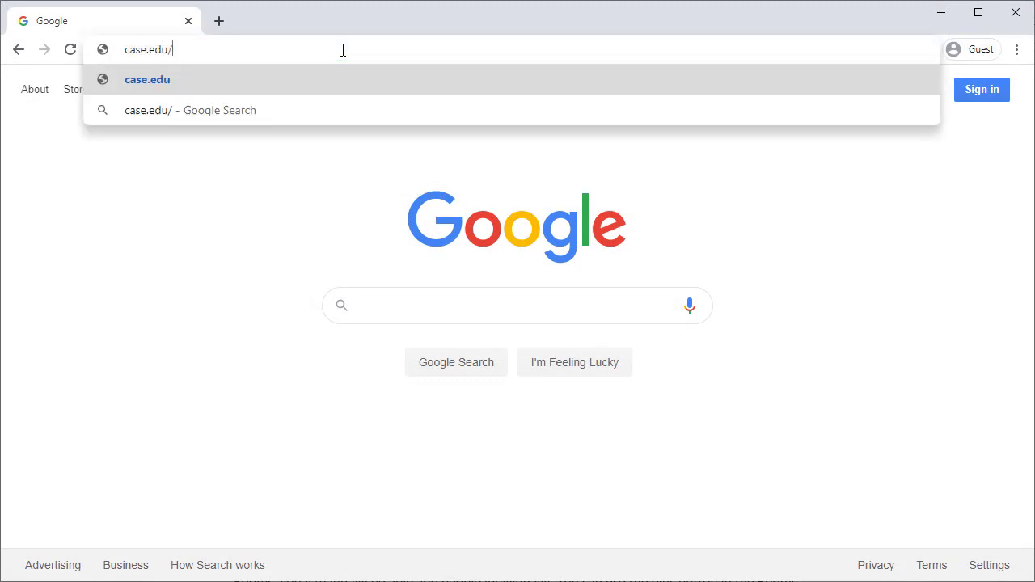
pyautogui.press('Return')
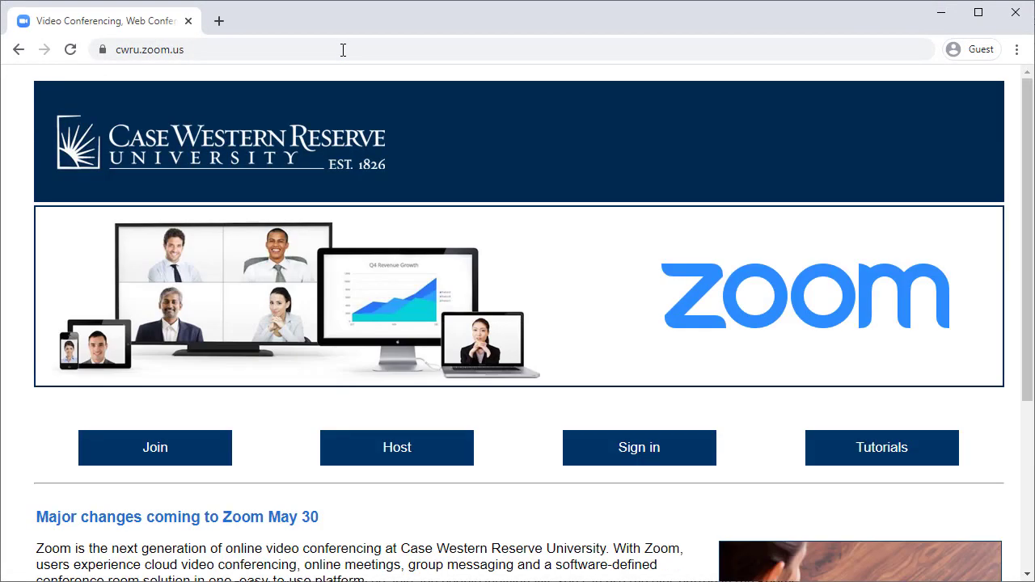
pyautogui.click(663, 451)
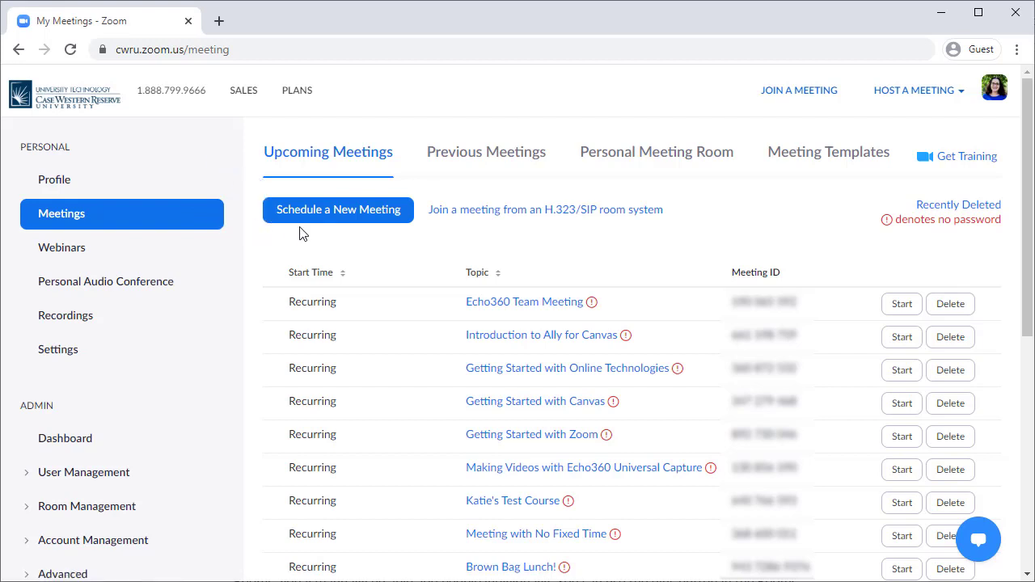
# - Open the Breakout Room Example meeting for editing
pyautogui.scroll(-2, 299, 234)
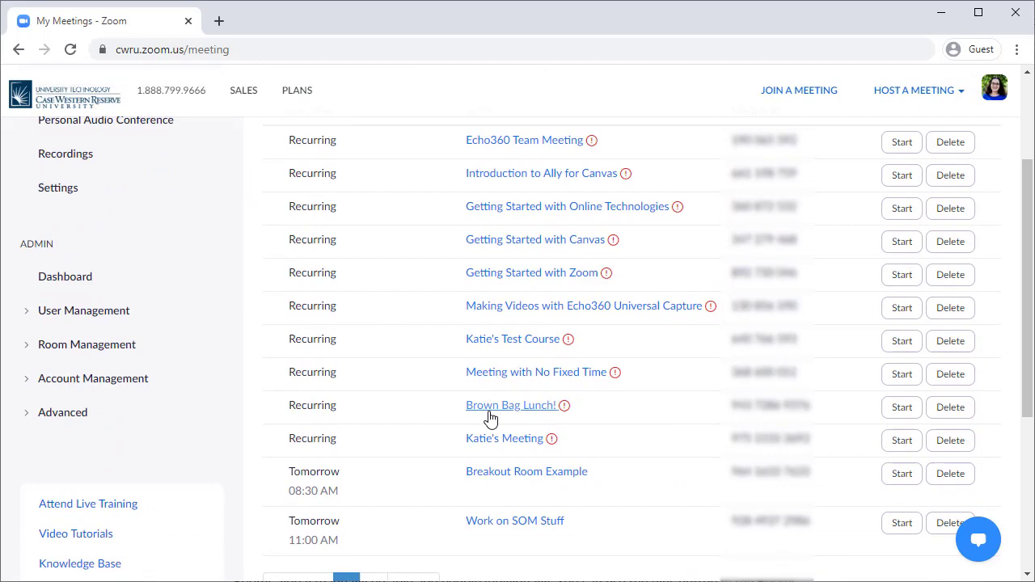
pyautogui.click(555, 474)
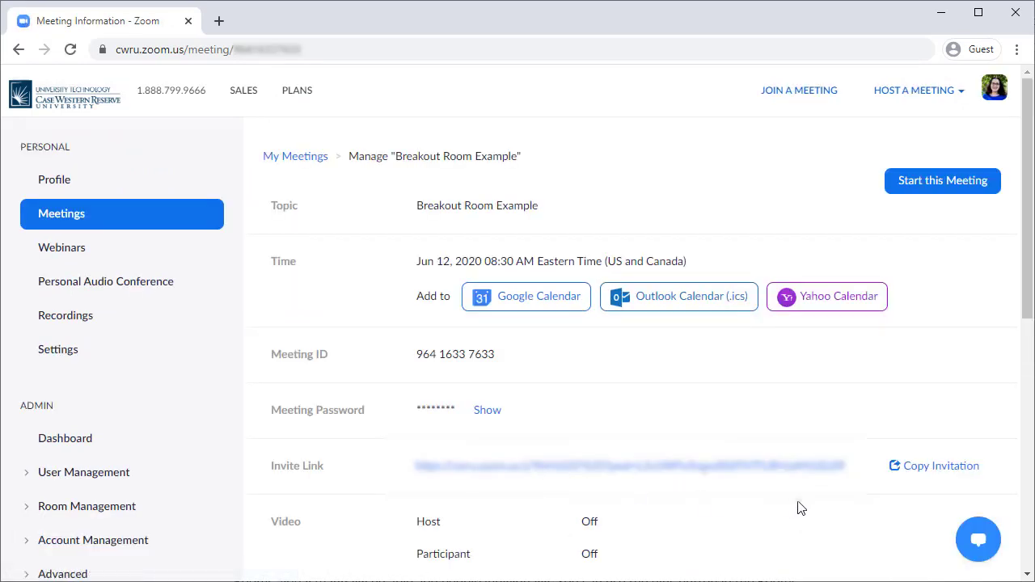
pyautogui.scroll(-7, 905, 523)
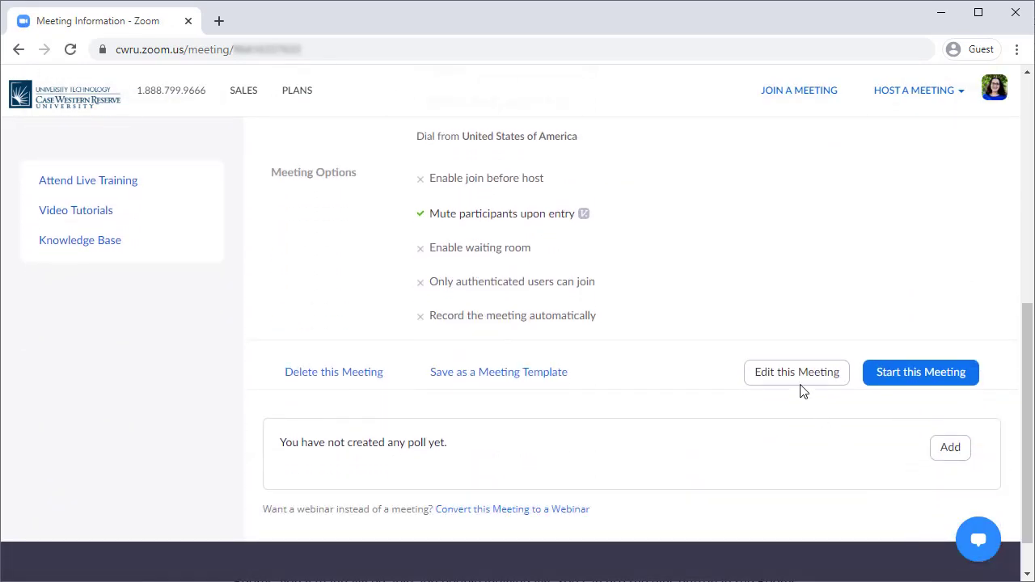
pyautogui.click(794, 378)
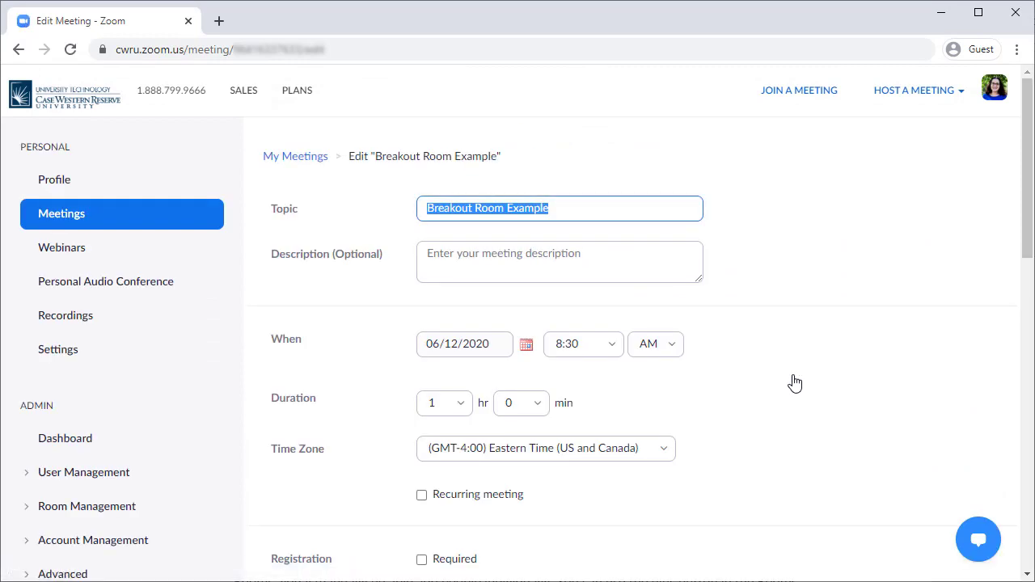
# - Enable join before host, authenticated users only, and breakout room pre-assignment
pyautogui.scroll(-7, 794, 383)
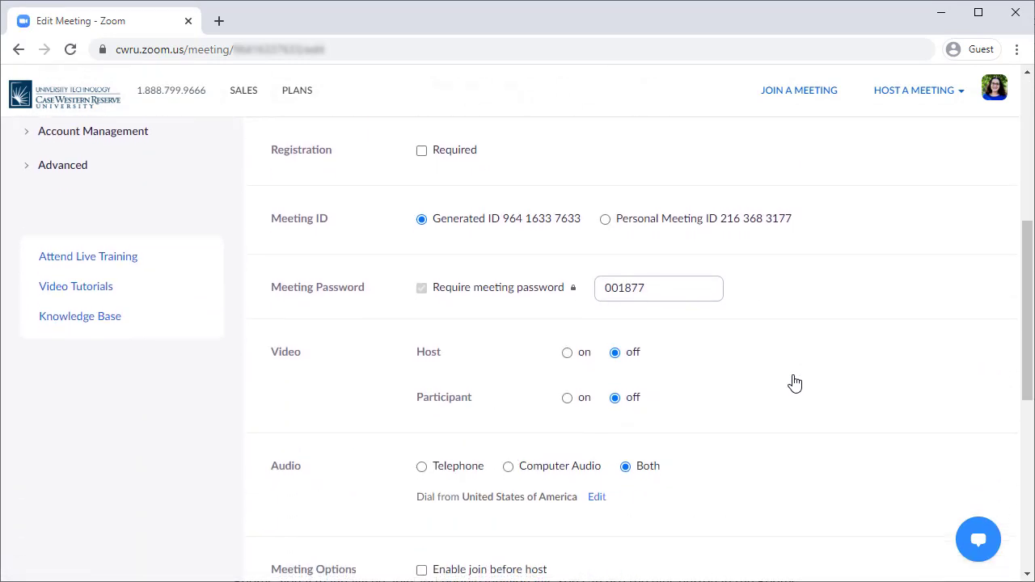
pyautogui.scroll(-2, 794, 383)
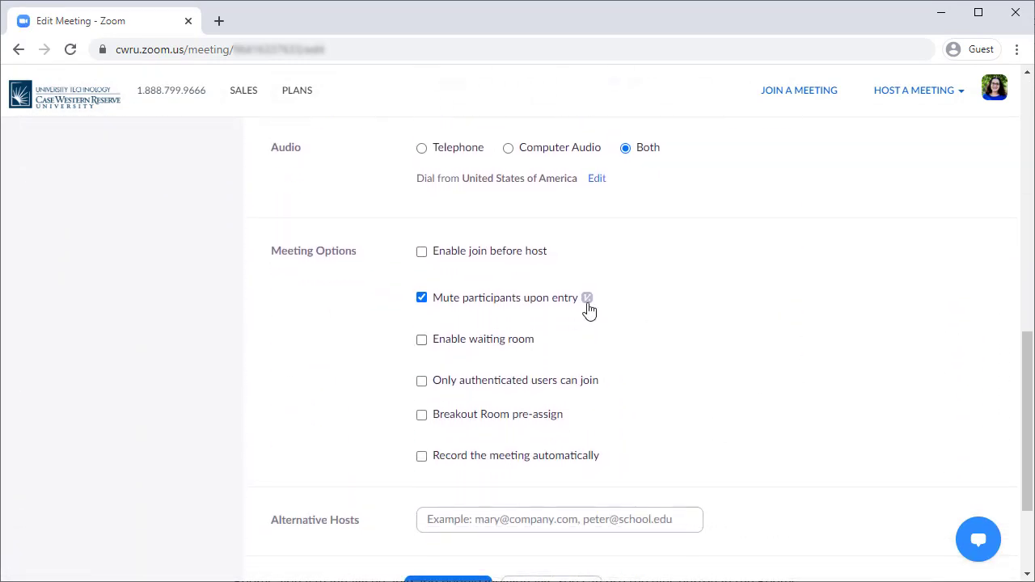
pyautogui.click(455, 260)
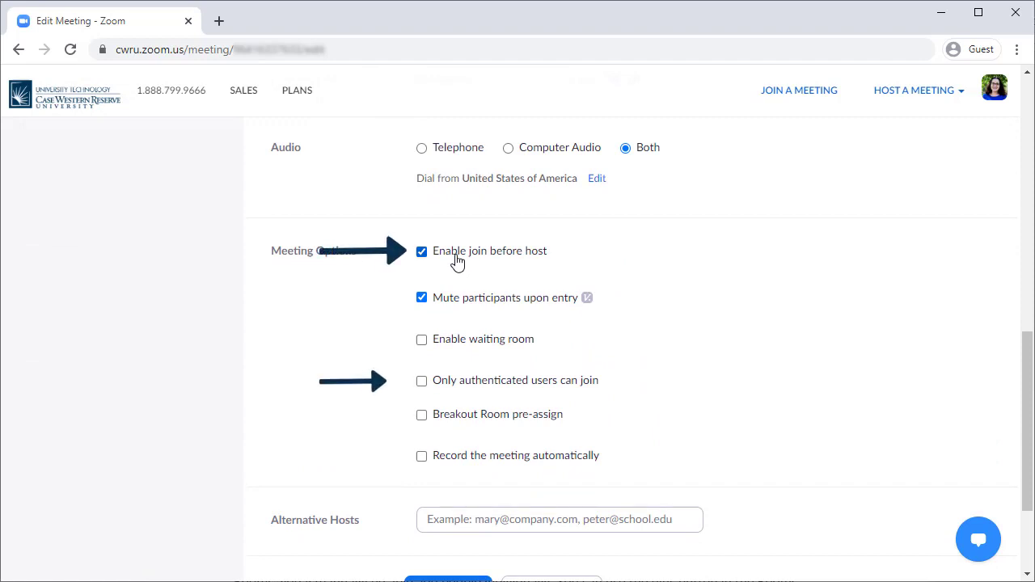
pyautogui.click(462, 384)
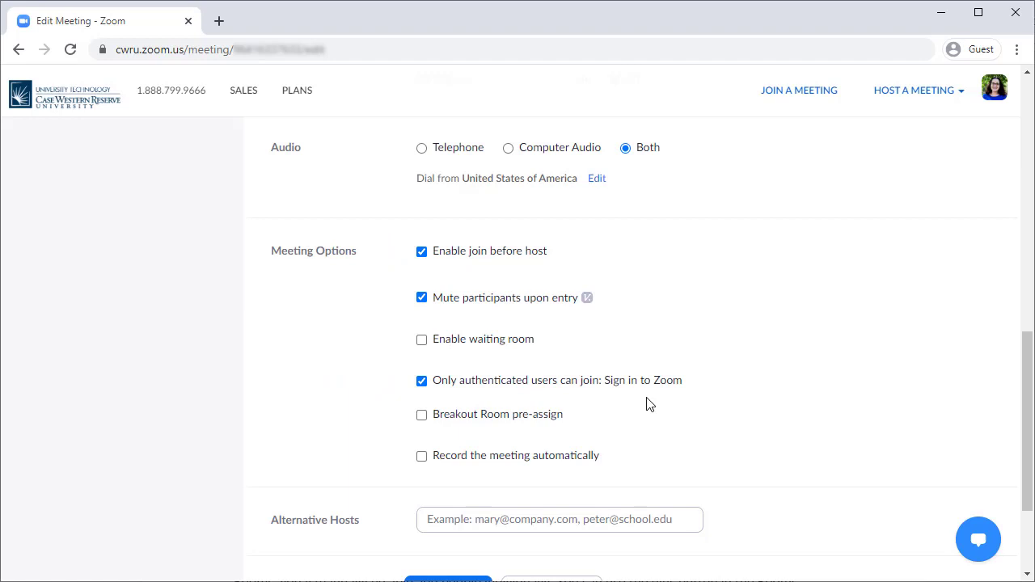
pyautogui.scroll(-2, 651, 396)
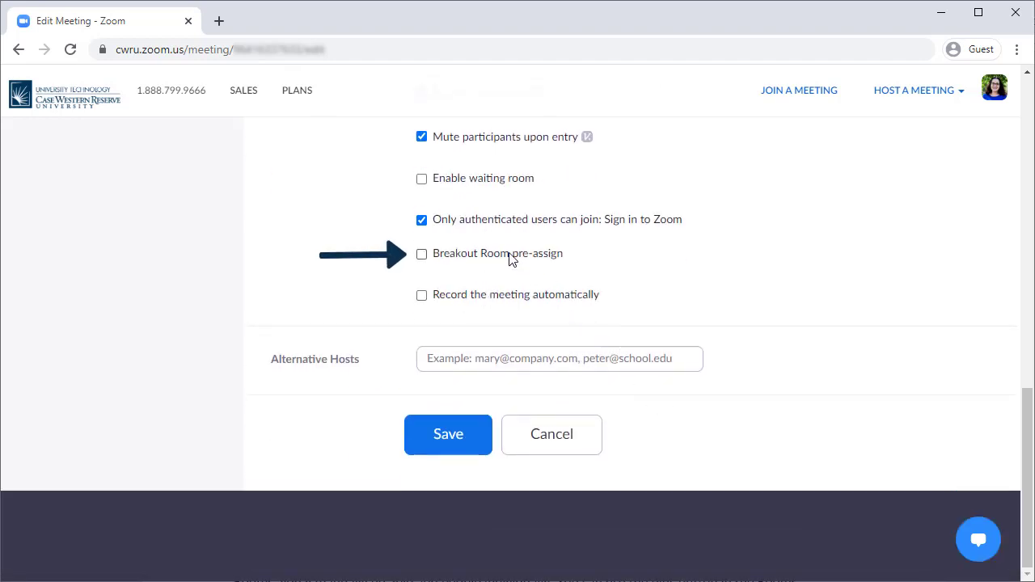
pyautogui.click(509, 260)
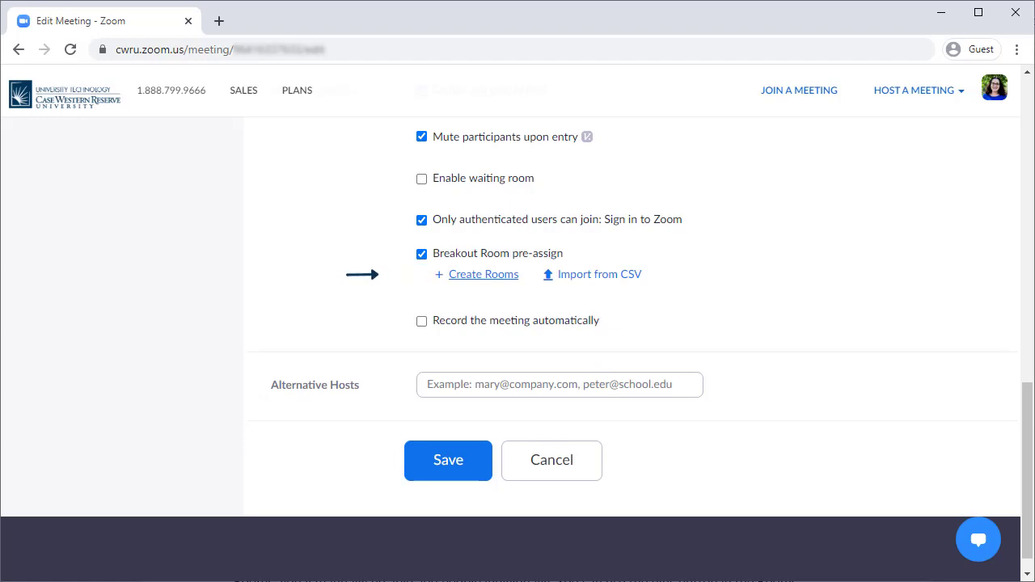
# - Create three breakout rooms in the pre-assignment dialog
pyautogui.click(483, 276)
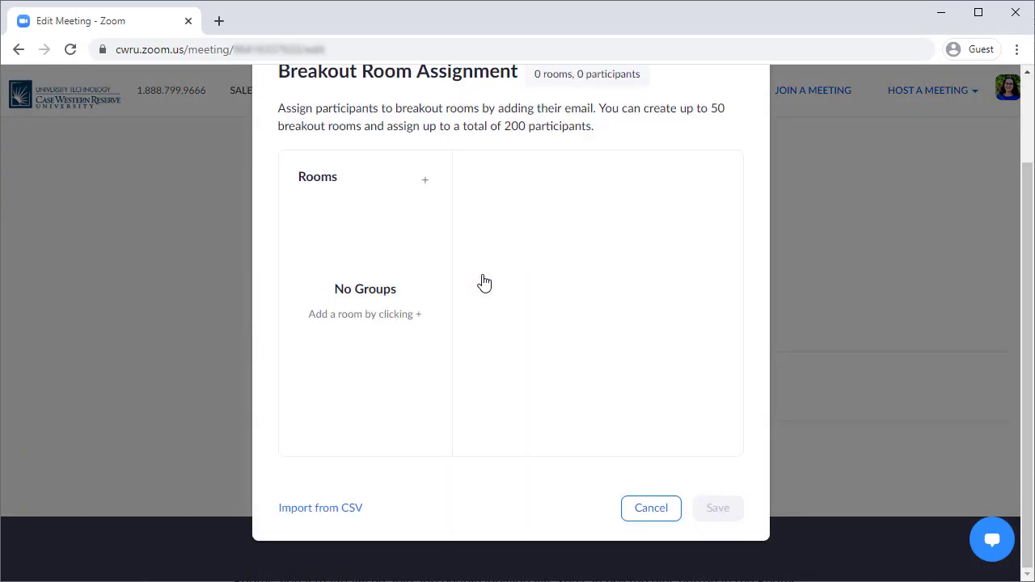
pyautogui.click(425, 181)
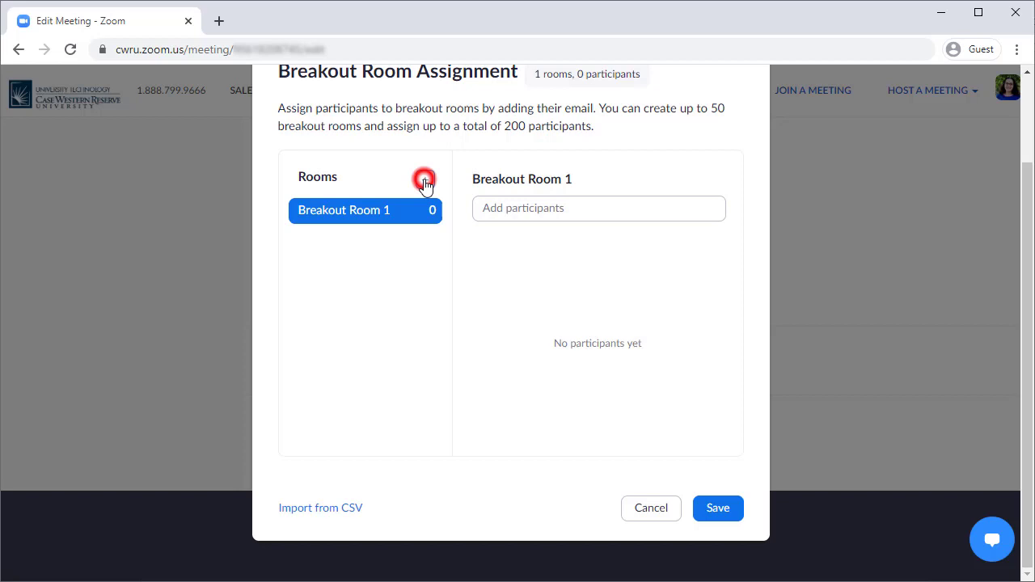
pyautogui.click(424, 180)
pyautogui.click(425, 181)
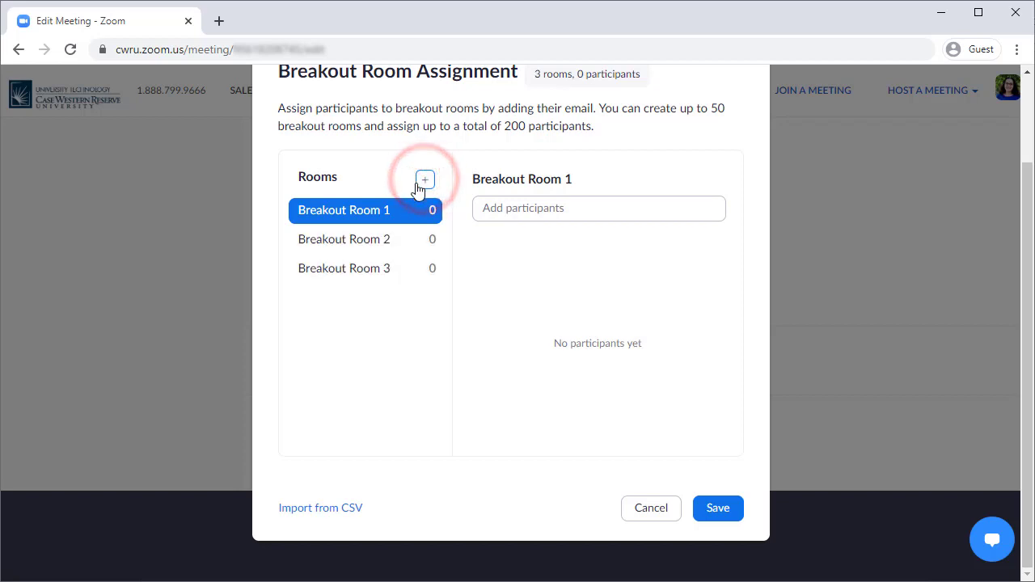
# - Rename Breakout Room 2 to 'Small Group 2' and delete Breakout Room 3
pyautogui.click(358, 239)
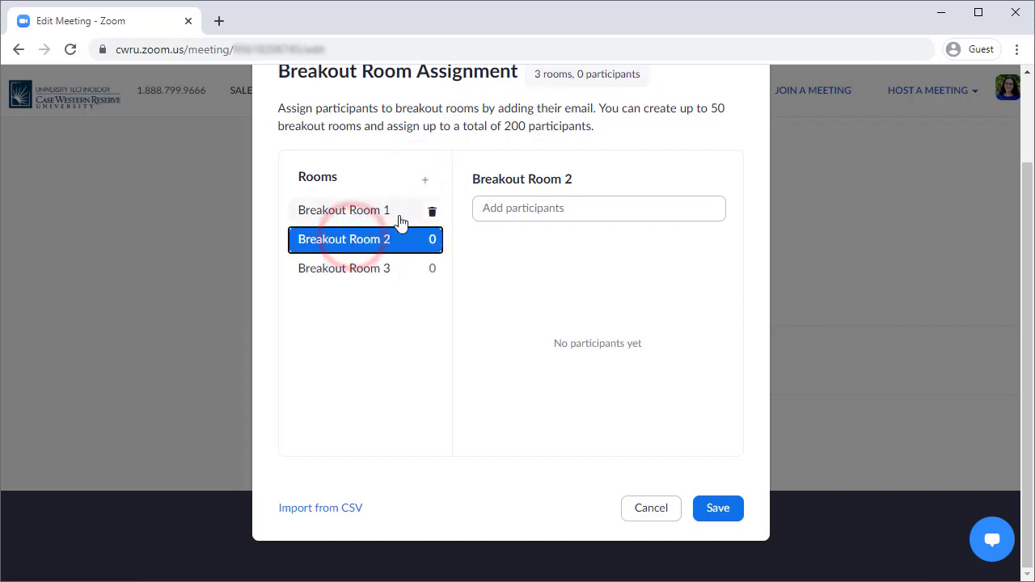
pyautogui.click(585, 183)
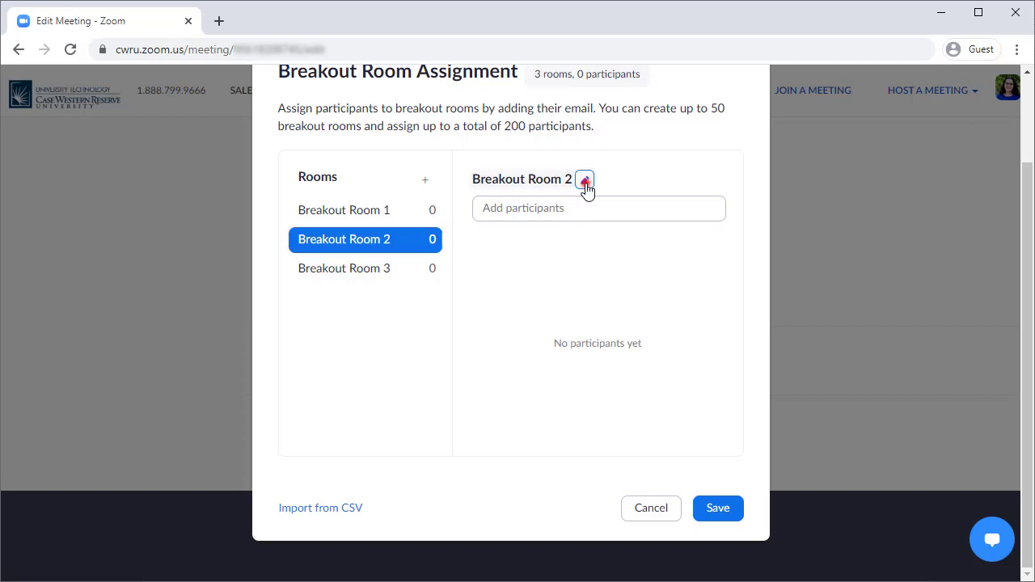
pyautogui.tripleClick(584, 185)
pyautogui.write('Sma')
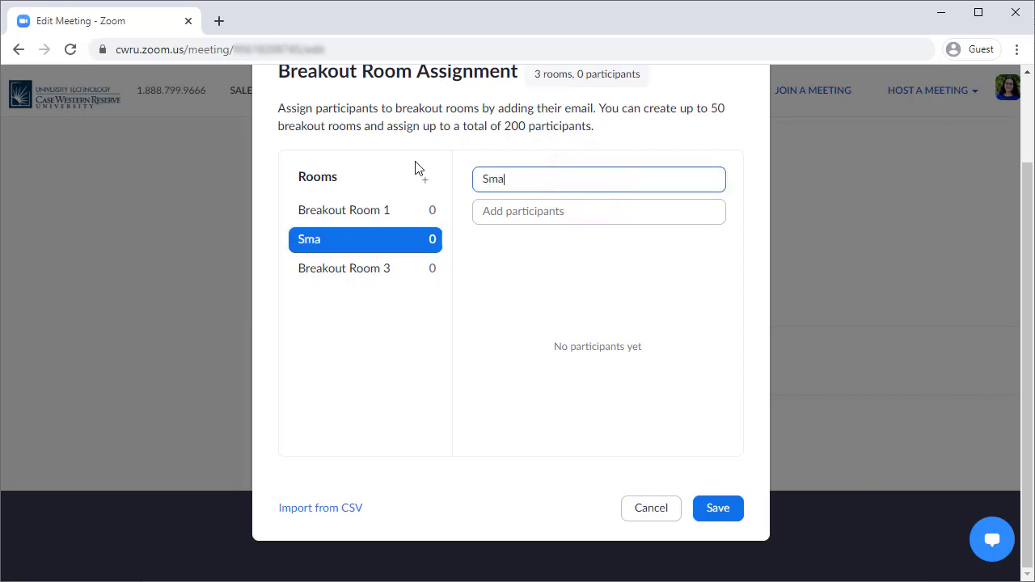
pyautogui.write('ll Group 2')
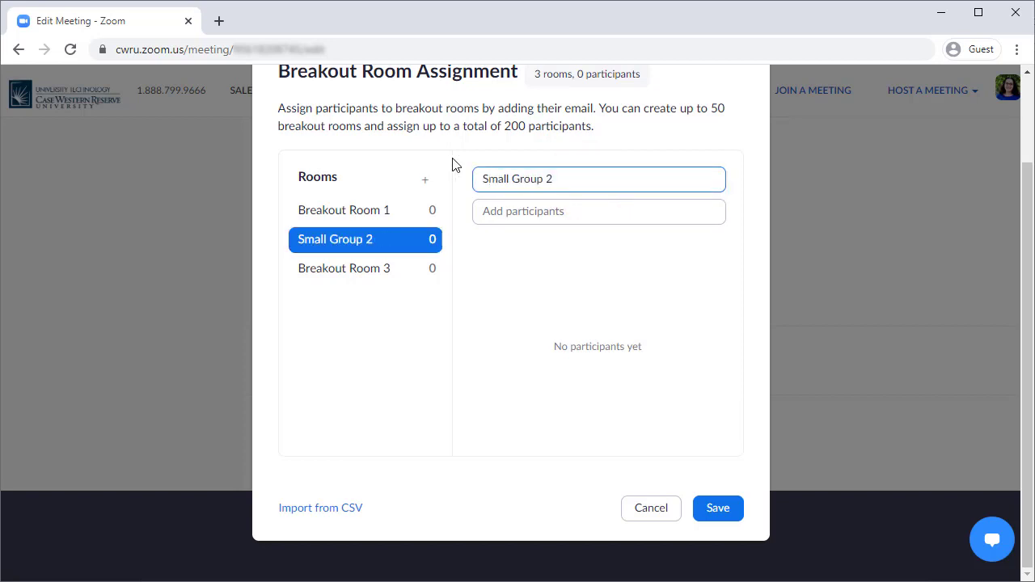
pyautogui.click(455, 164)
pyautogui.moveTo(432, 269)
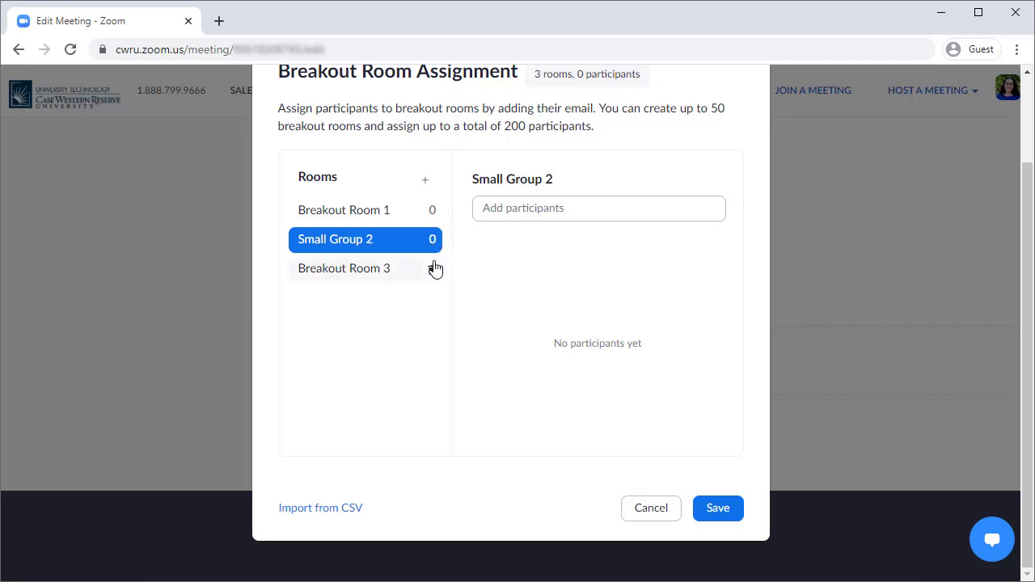
pyautogui.click(432, 272)
# - Add the suggested tester account to Small Group 2
pyautogui.click(562, 211)
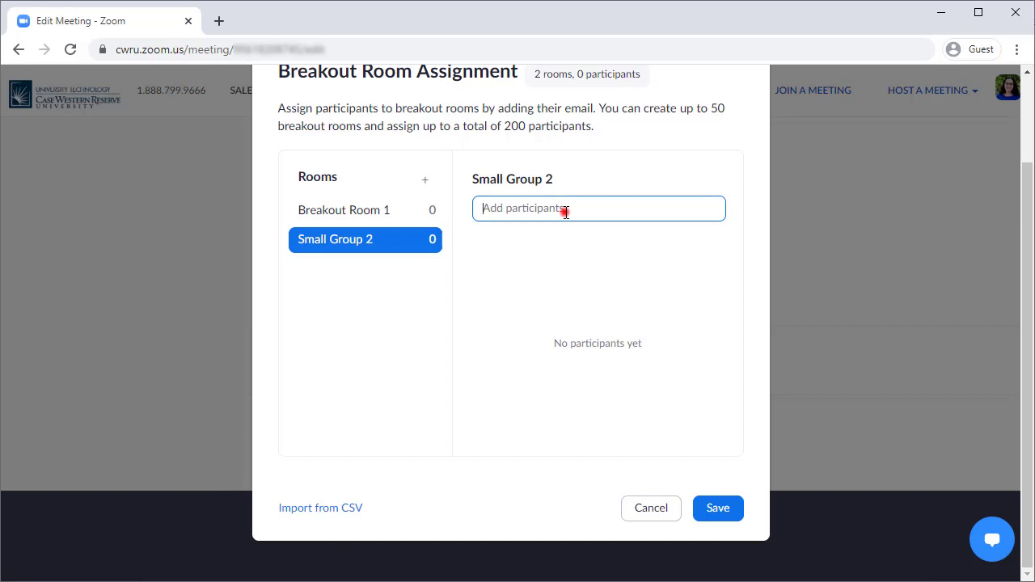
pyautogui.write('Css Te')
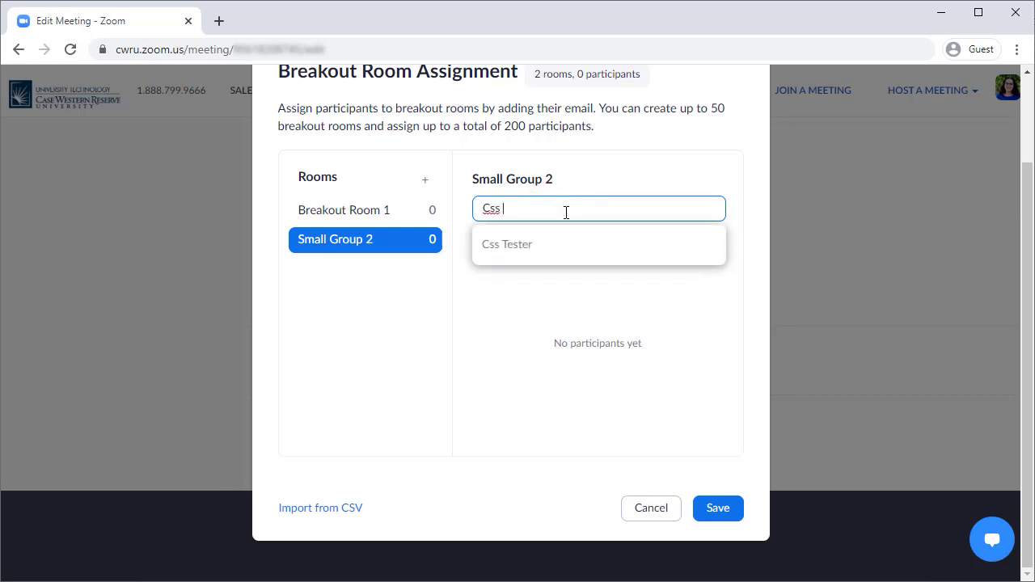
pyautogui.click(586, 243)
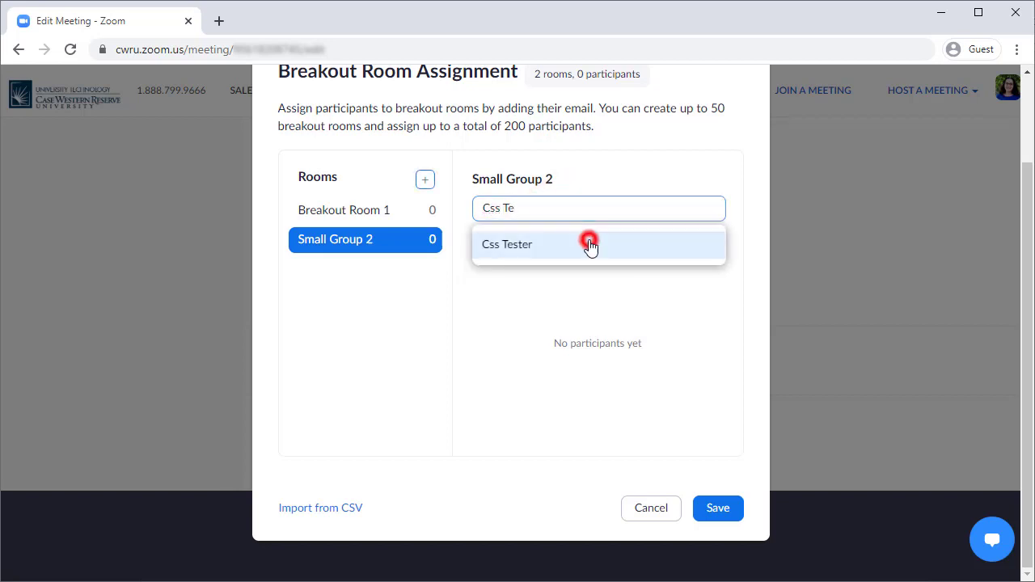
# - Add a second participant's e-mail to Small Group 2 and choose to move it
pyautogui.click(580, 209)
pyautogui.write('abc123@ca')
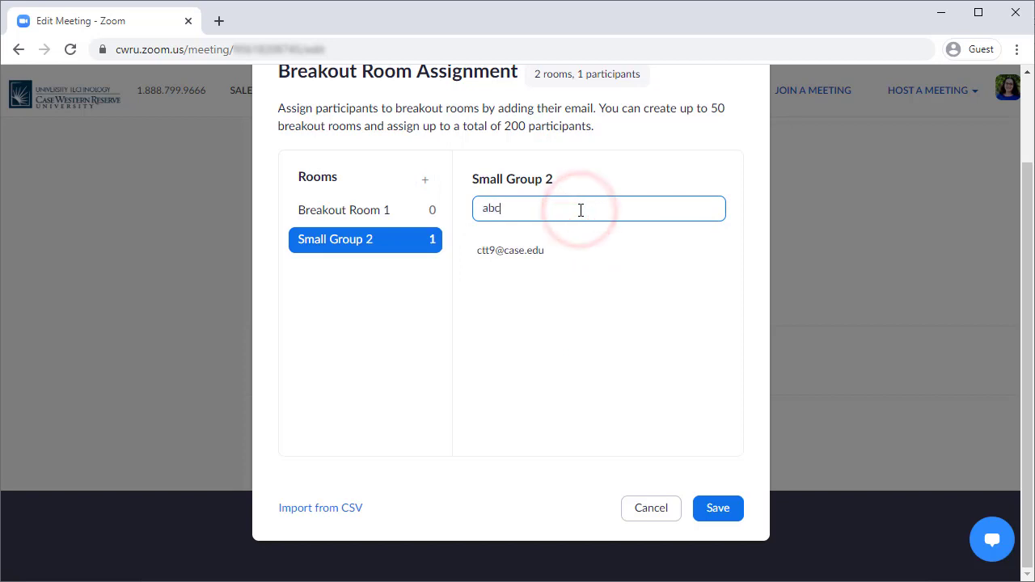
pyautogui.write('se.edu')
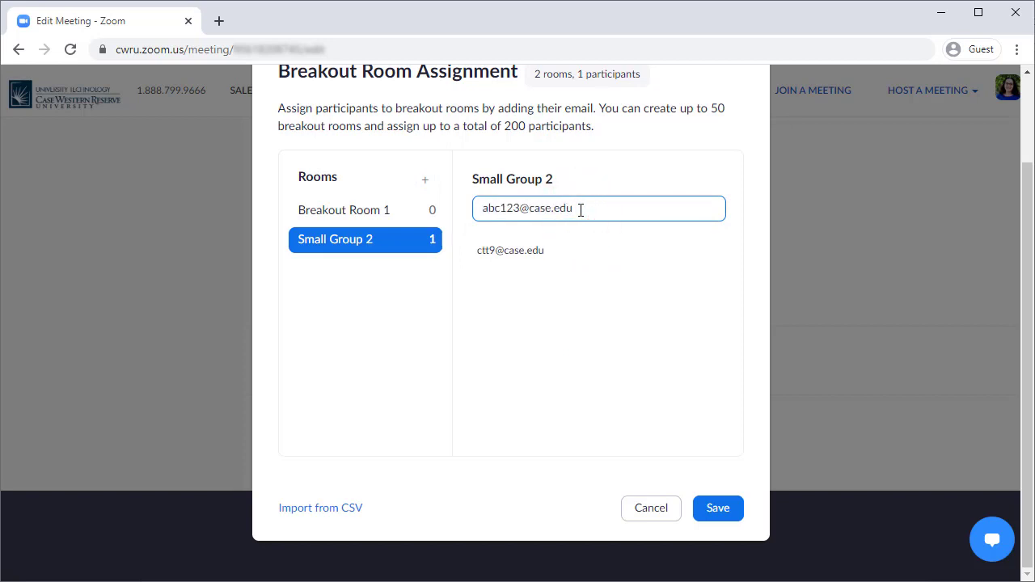
pyautogui.press('Return')
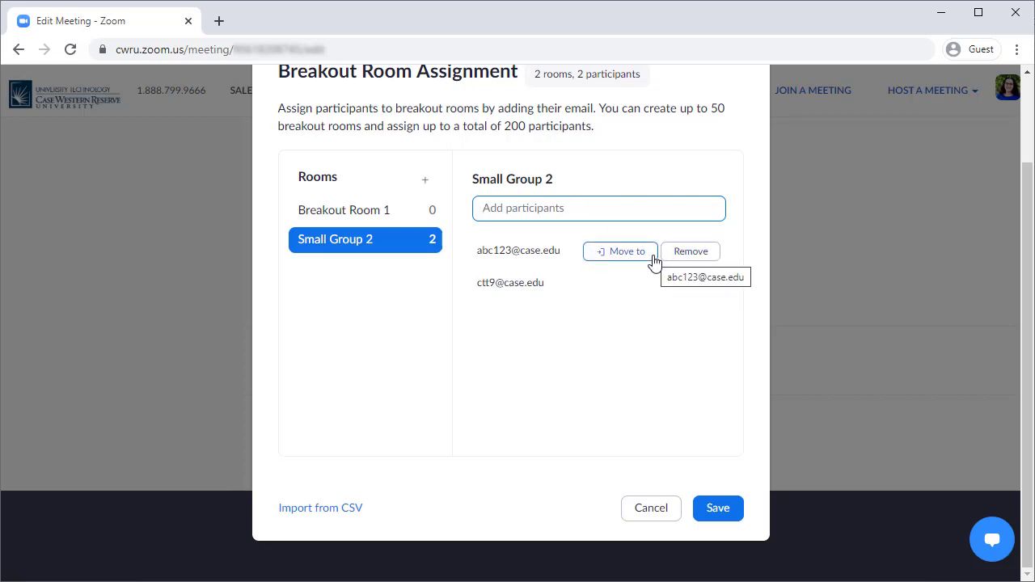
pyautogui.click(652, 257)
# - Move the second participant to Breakout Room 1, then save the assignments and meeting
pyautogui.click(571, 267)
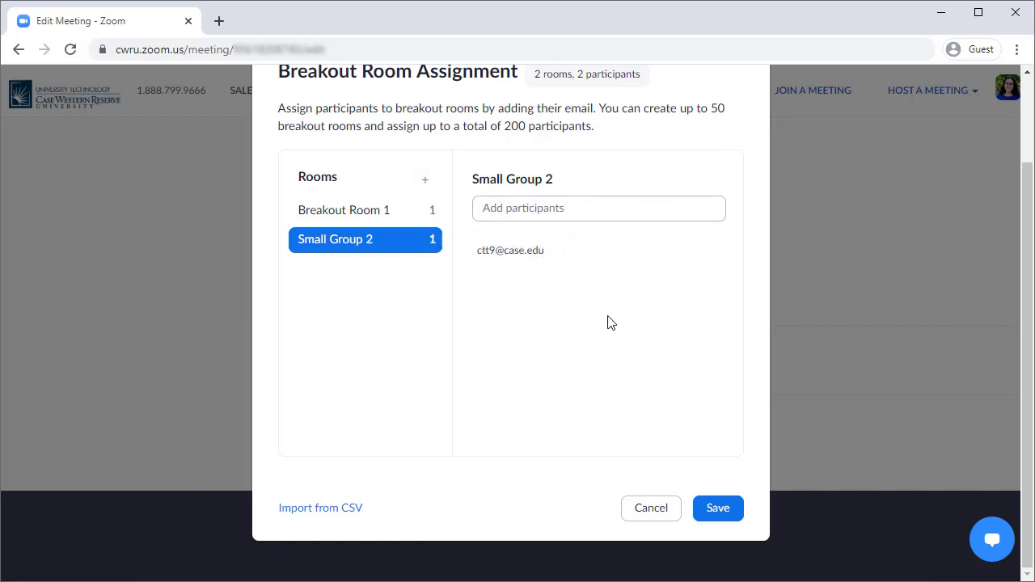
pyautogui.click(721, 506)
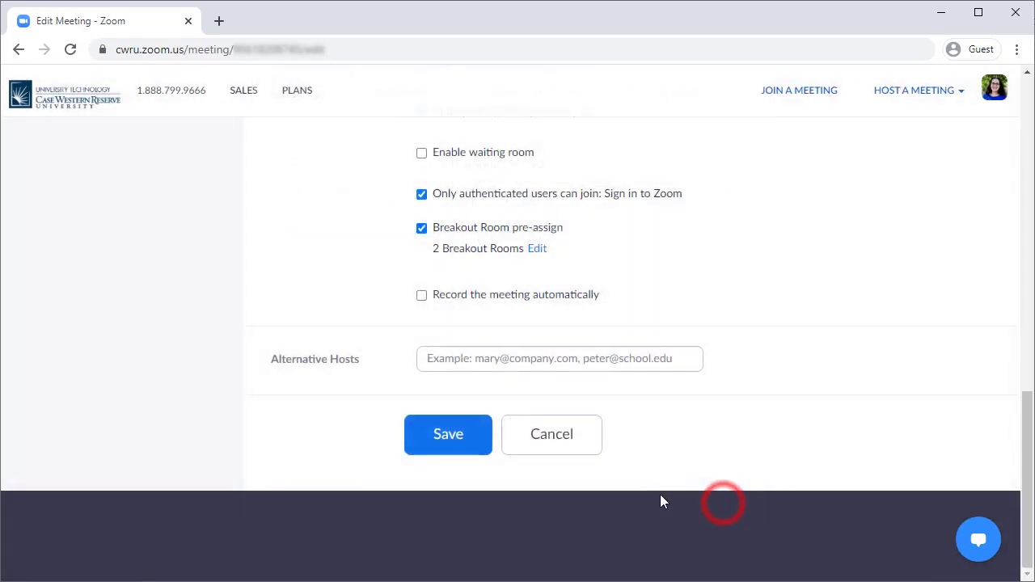
pyautogui.click(464, 455)
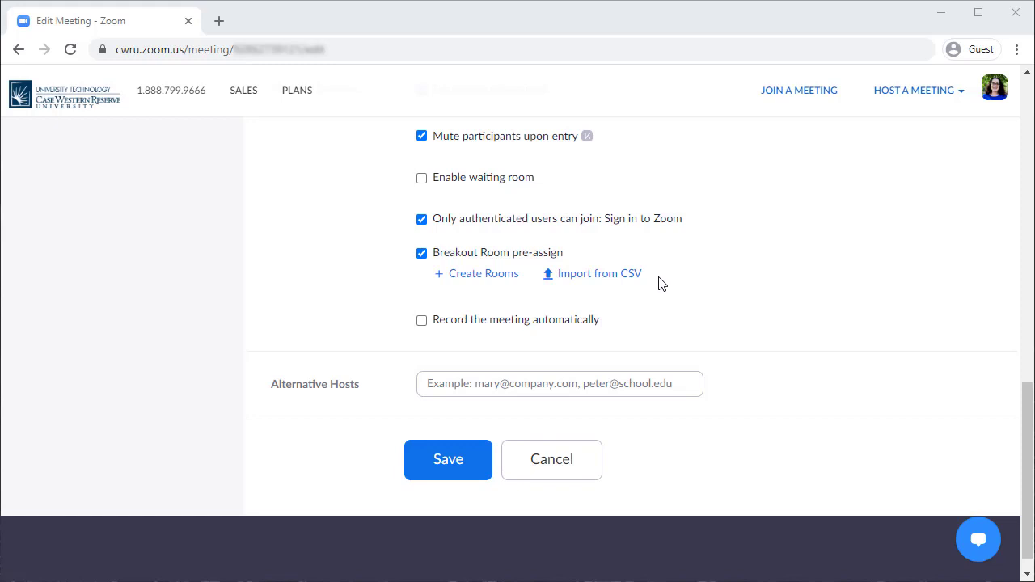
# - Open the CSV import for the meeting's breakout rooms
pyautogui.click(628, 275)
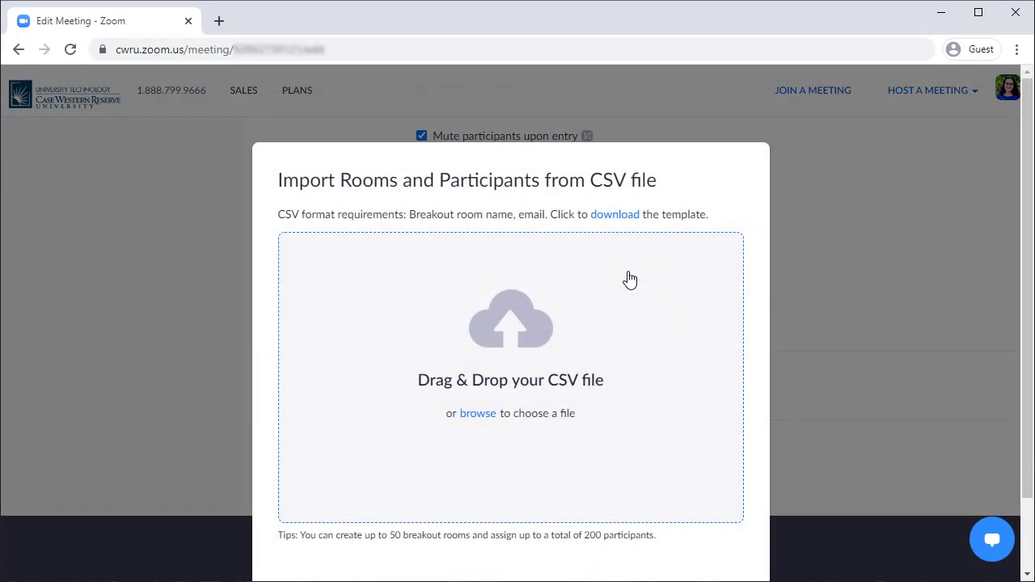
pyautogui.scroll(-1, 630, 279)
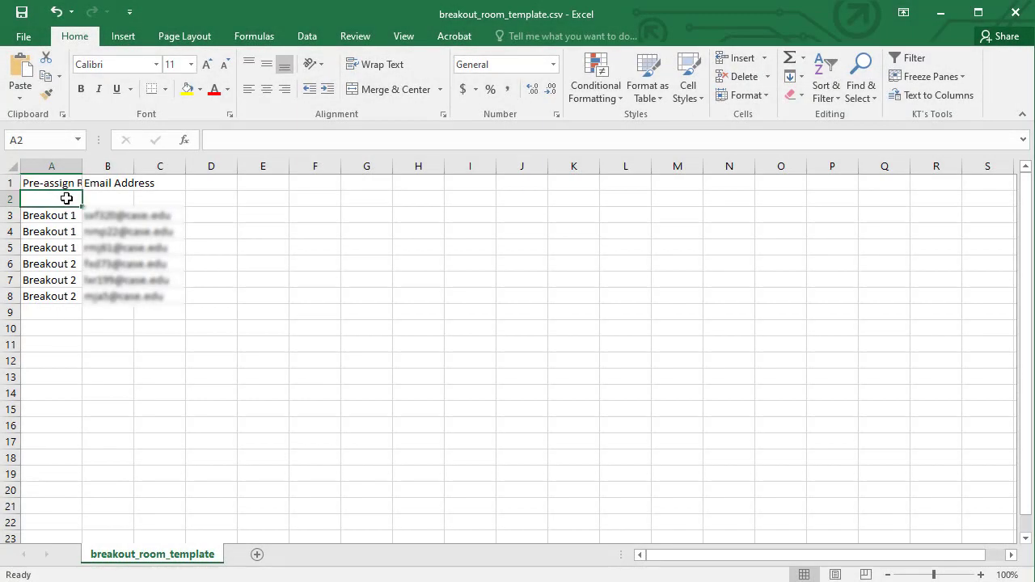
# - Enter Breakout 1 with a sample e-mail in row 2 and change A6 to Small Group 2
pyautogui.write('Breakout 1')
pyautogui.press('Tab')
pyautogui.write('a')
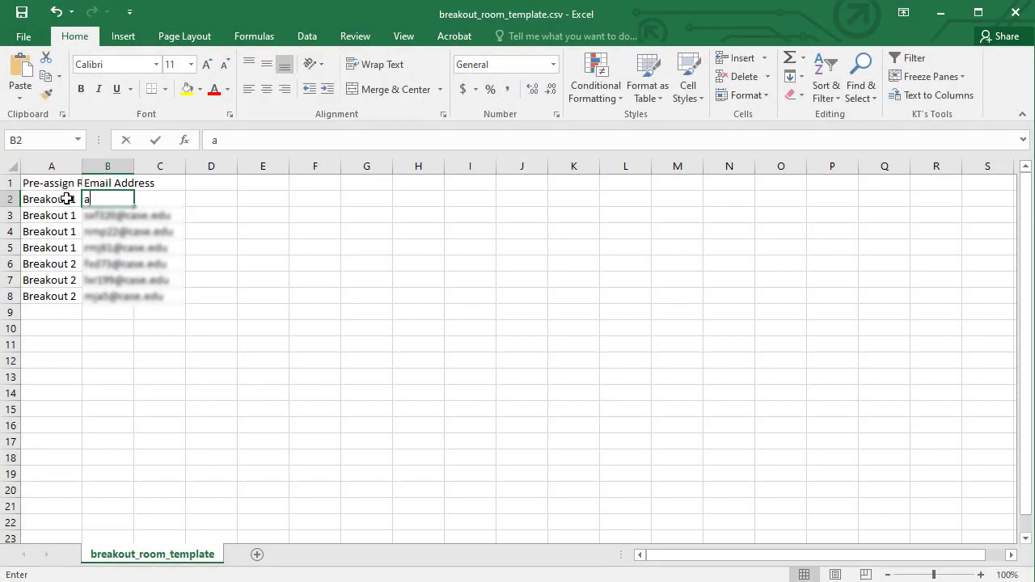
pyautogui.write('bc123@case.edu')
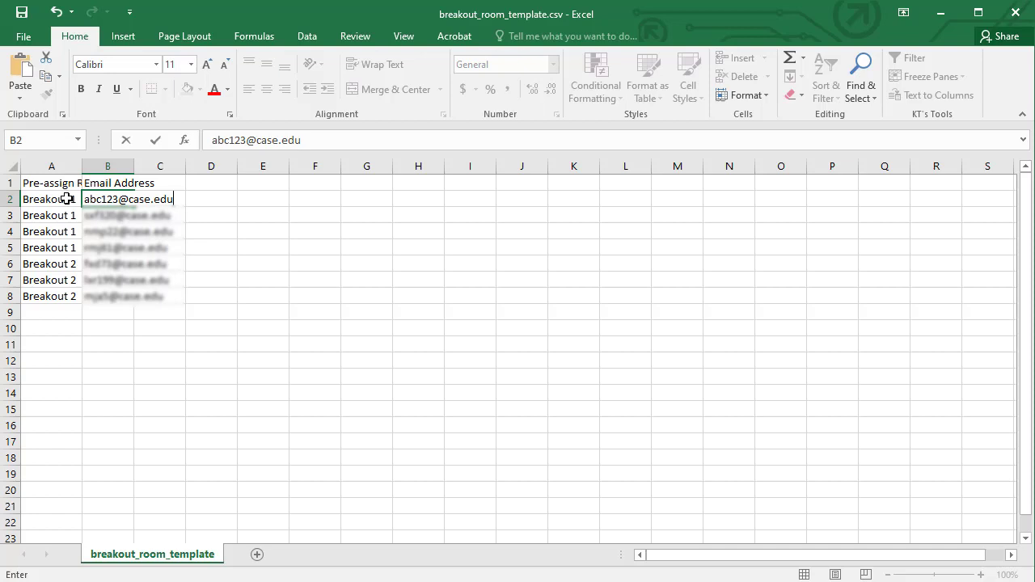
pyautogui.click(46, 263)
pyautogui.write('Small Group')
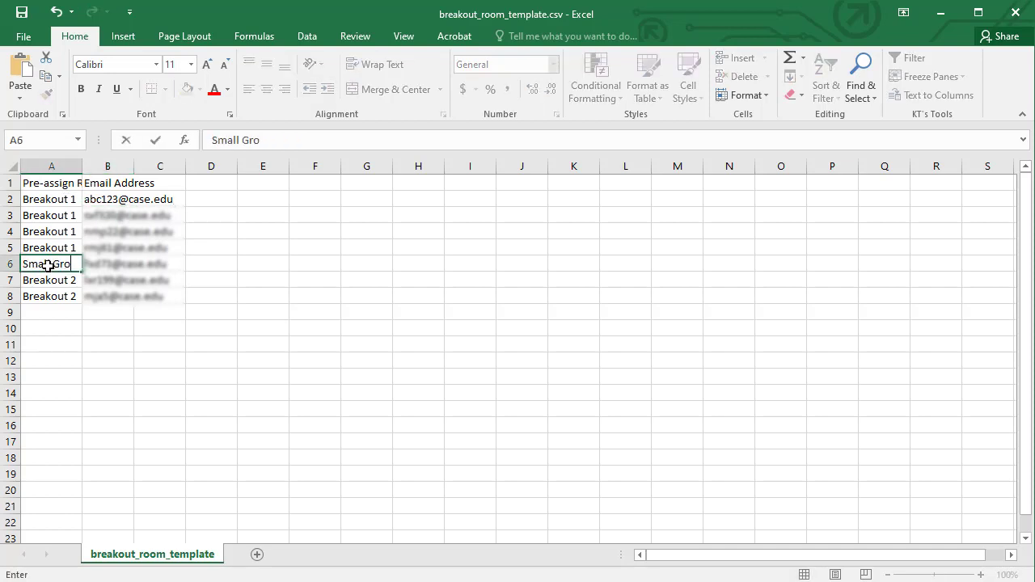
pyautogui.write(' 2')
pyautogui.press('Return')
# - Copy Small Group 2 into A7 and A8, then save the template via Save As
pyautogui.moveTo(82, 166); pyautogui.dragTo(92, 166)
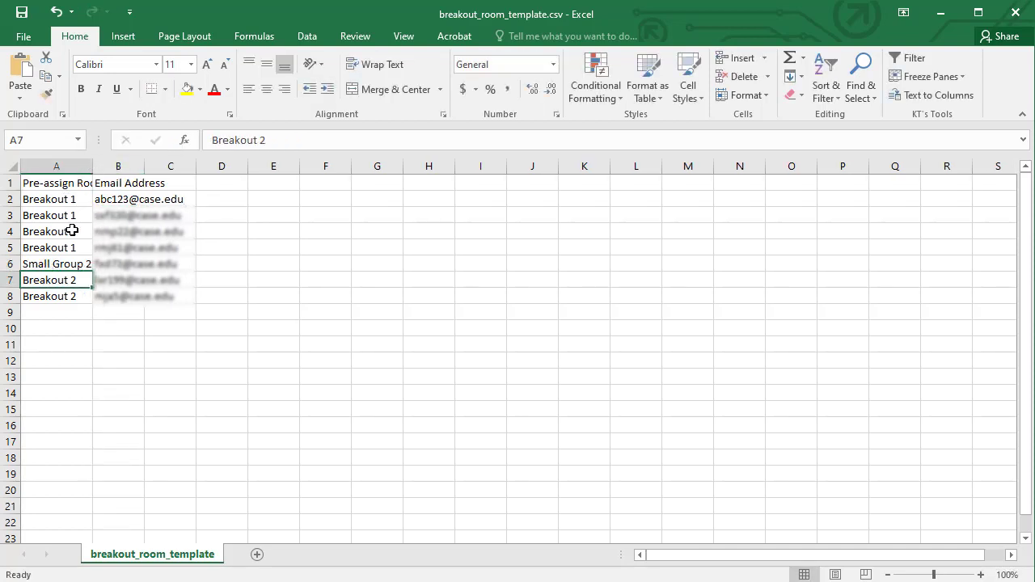
pyautogui.click(57, 266)
pyautogui.hotkey('ctrl', 'c')
pyautogui.press('Down')
pyautogui.hotkey('ctrl', 'v')
pyautogui.press('Down')
pyautogui.hotkey('ctrl', 'v')
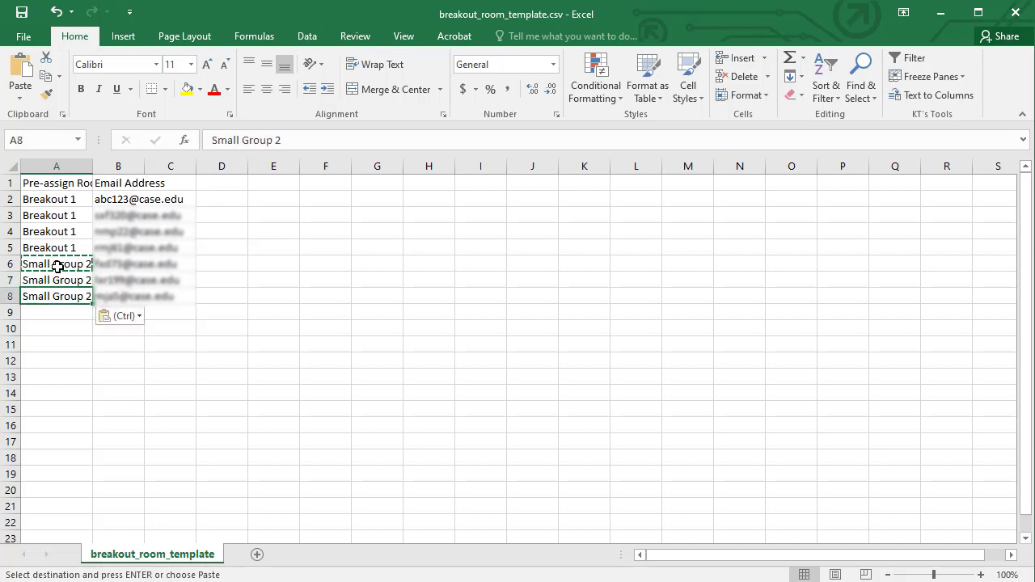
pyautogui.press('Escape')
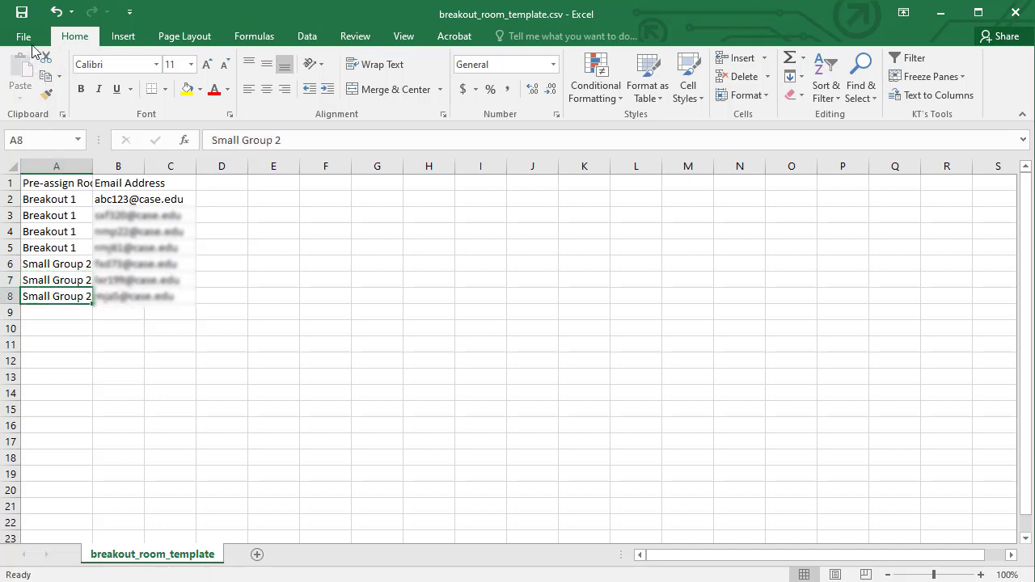
pyautogui.click(31, 44)
pyautogui.click(33, 198)
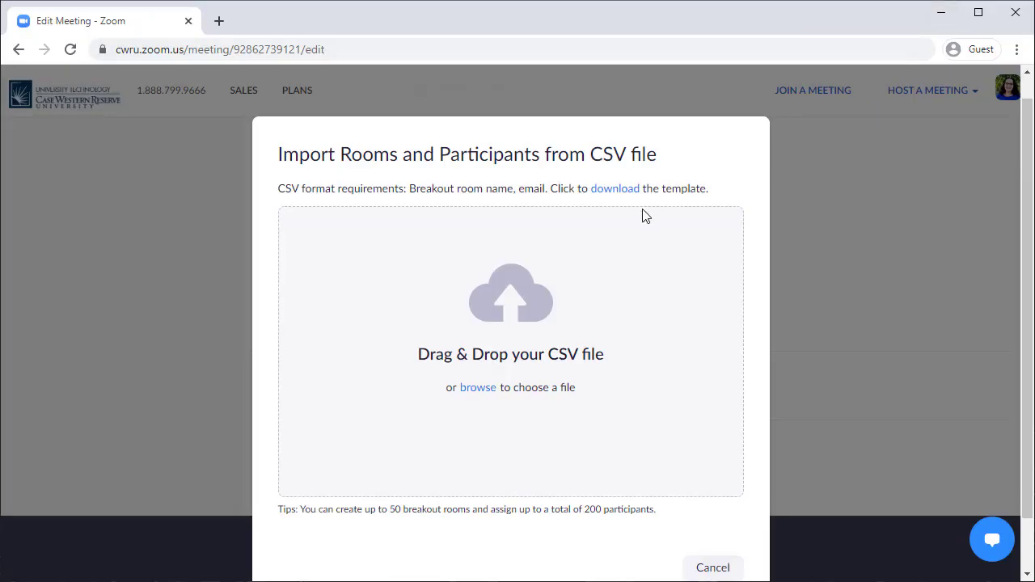
# - Import breakout_room_template.csv from the Breakouts Video\3 folder and save the room assignments
pyautogui.click(532, 289)
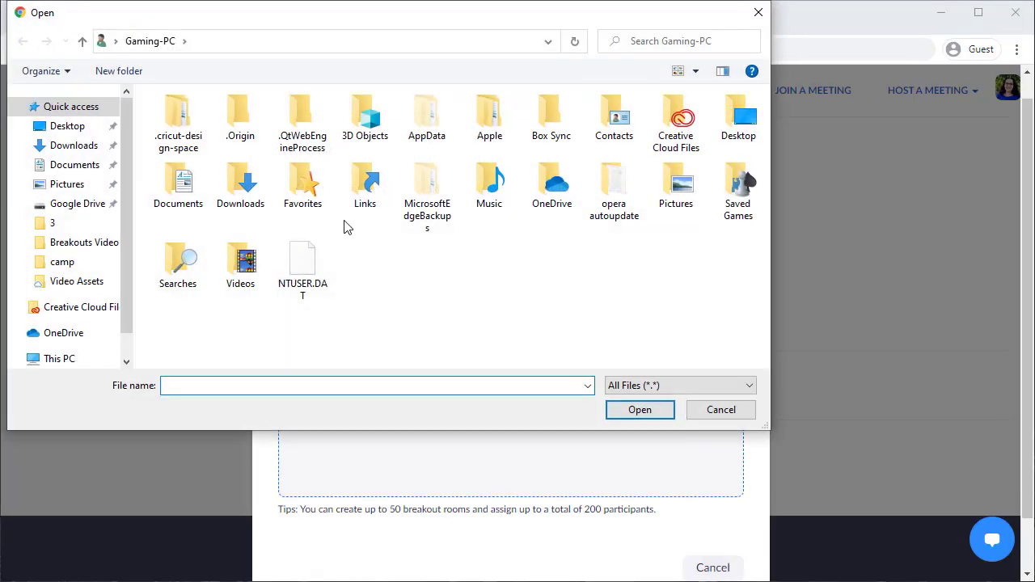
pyautogui.click(52, 222)
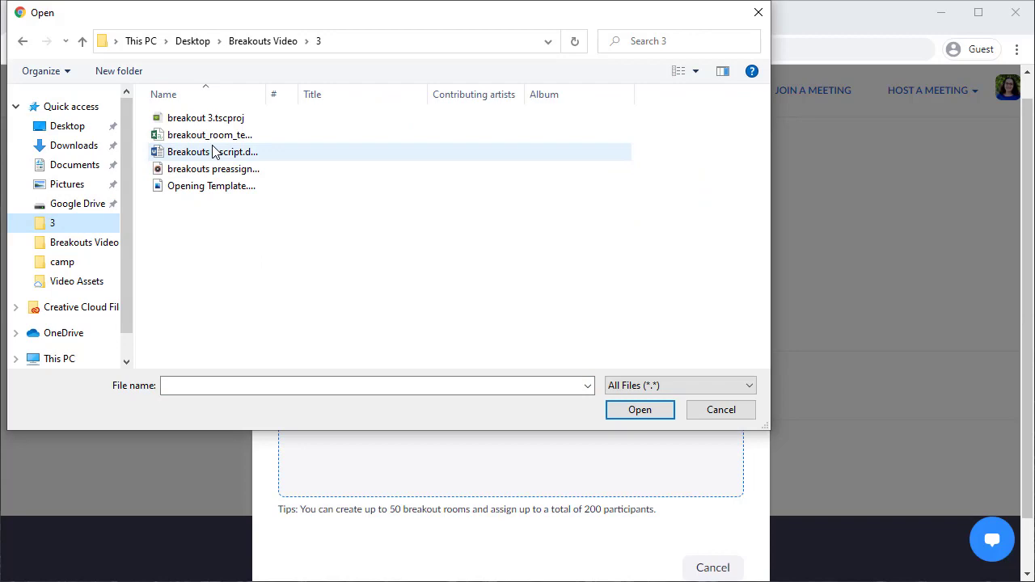
pyautogui.click(231, 140)
pyautogui.doubleClick(231, 141)
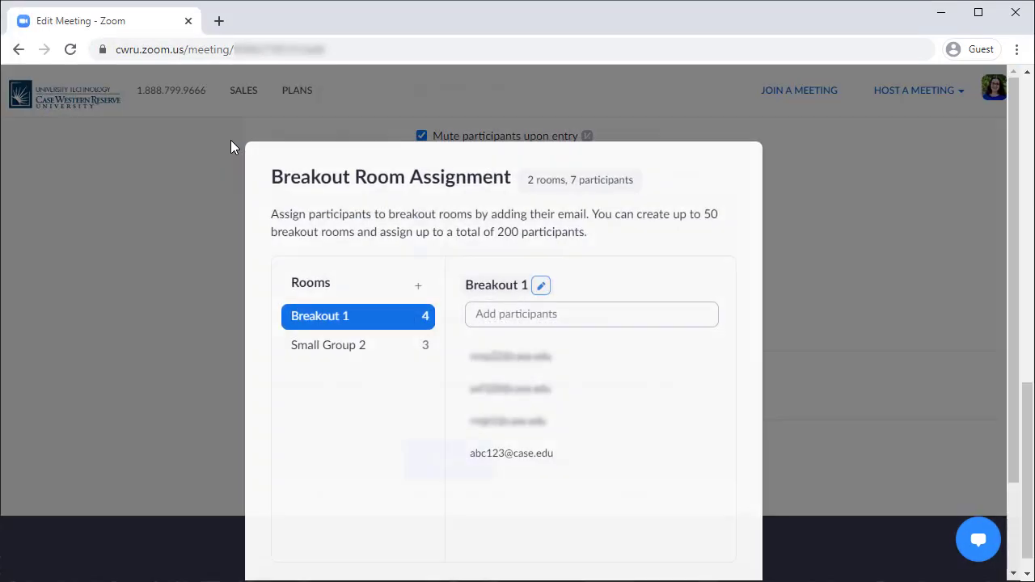
pyautogui.scroll(-2, 324, 169)
pyautogui.moveTo(643, 255)
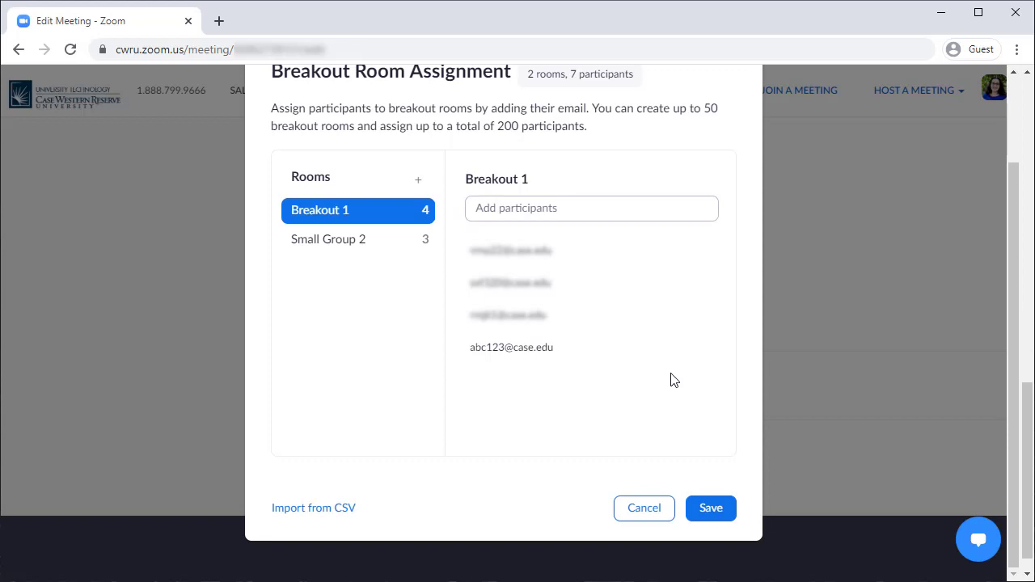
pyautogui.click(724, 509)
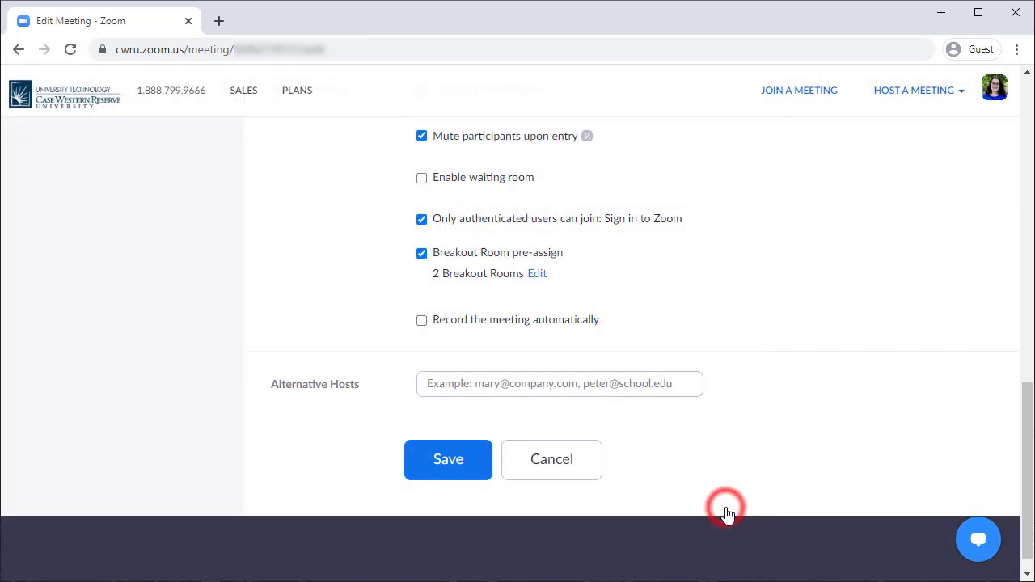
# - Save the meeting and view the details of its 2 breakout rooms
pyautogui.click(443, 475)
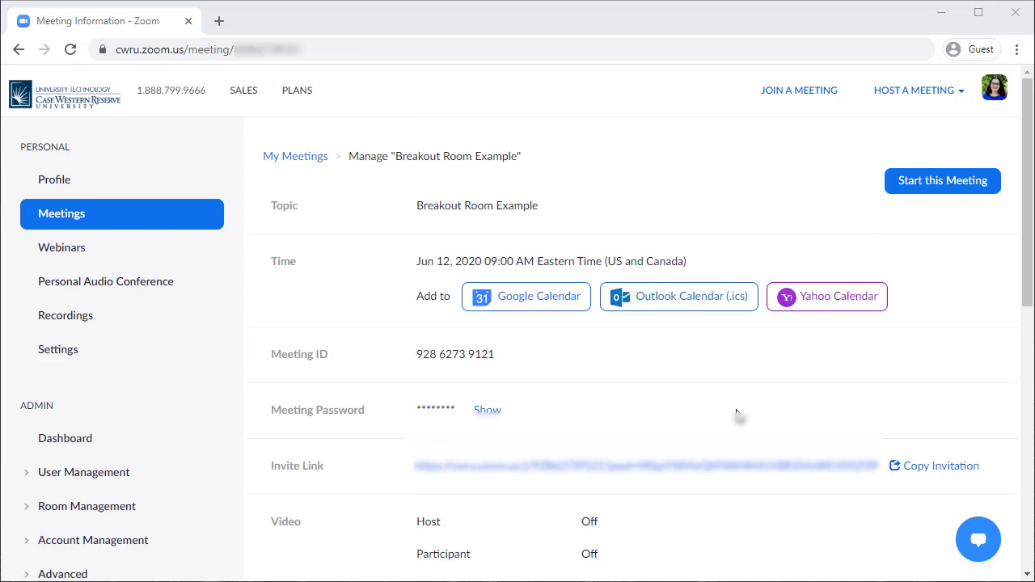
pyautogui.scroll(-6, 736, 414)
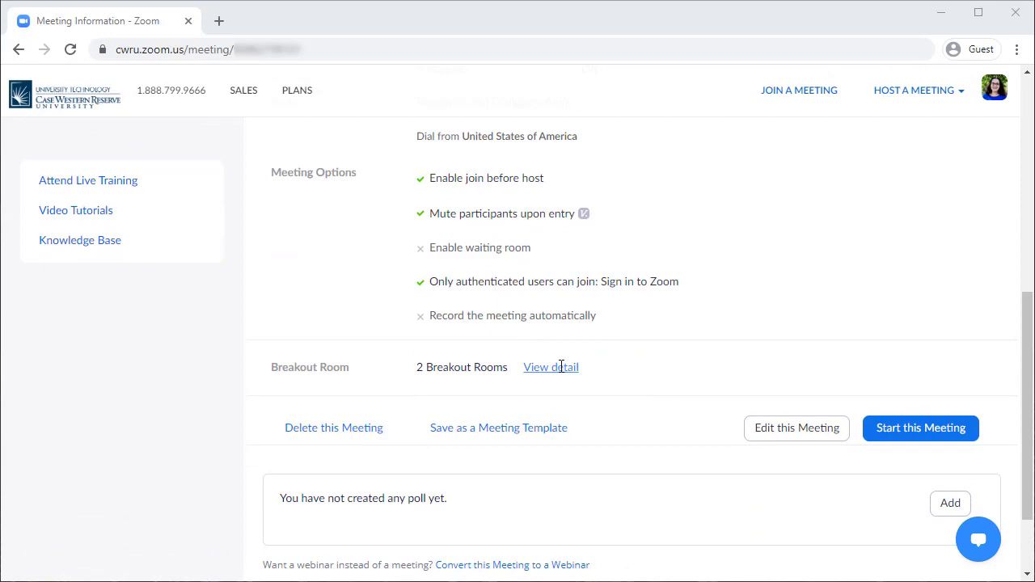
pyautogui.click(561, 367)
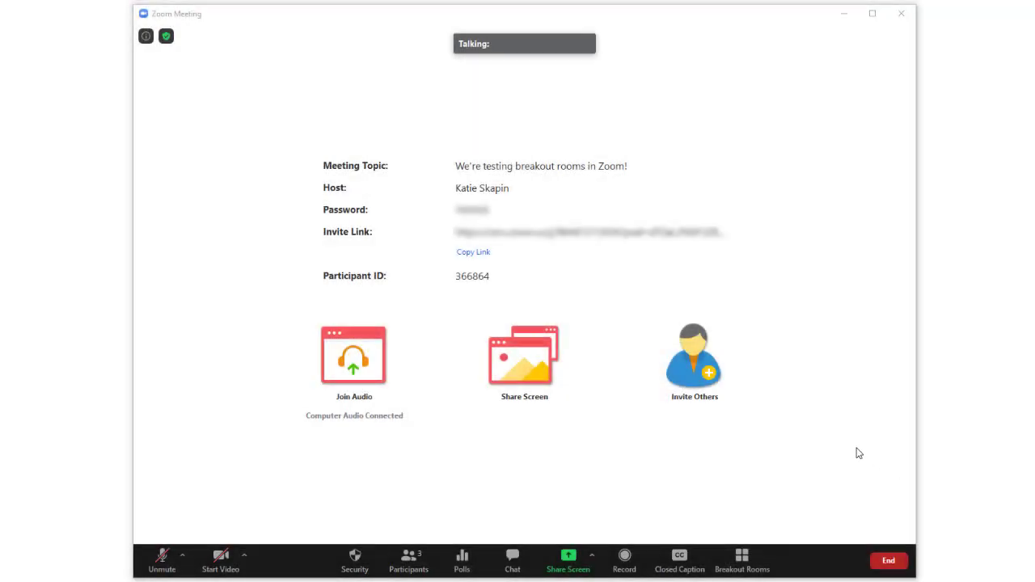
# - Open all breakout rooms from the meeting's Breakout Rooms panel
pyautogui.click(756, 560)
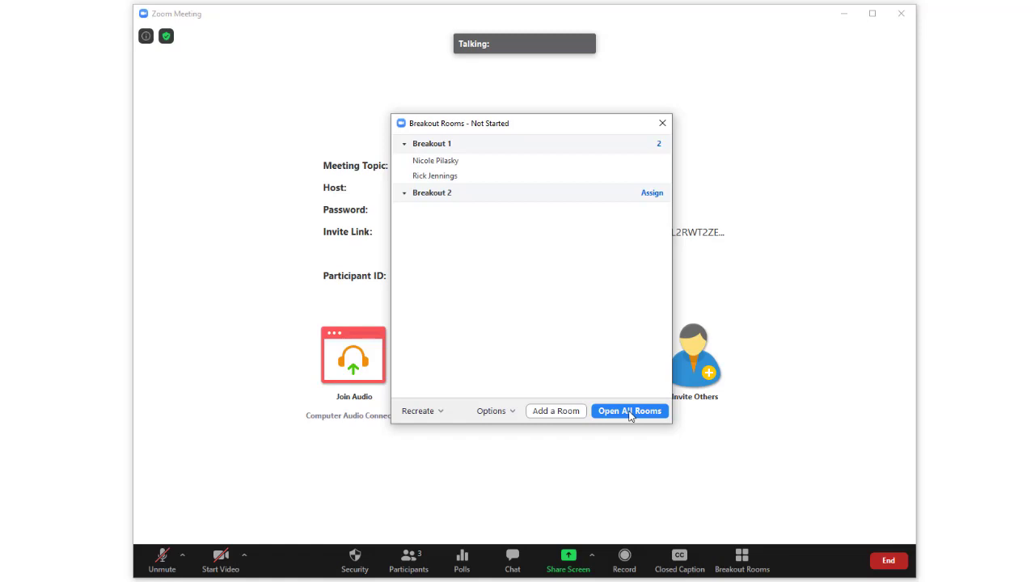
pyautogui.click(630, 412)
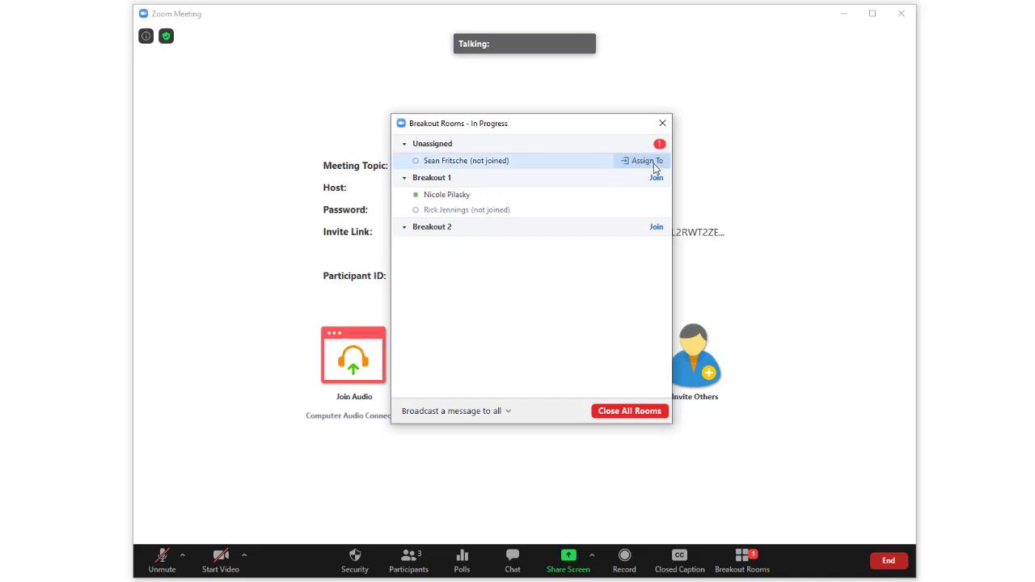
# - Assign the unassigned participant to Breakout 1 while rooms are open
pyautogui.click(653, 163)
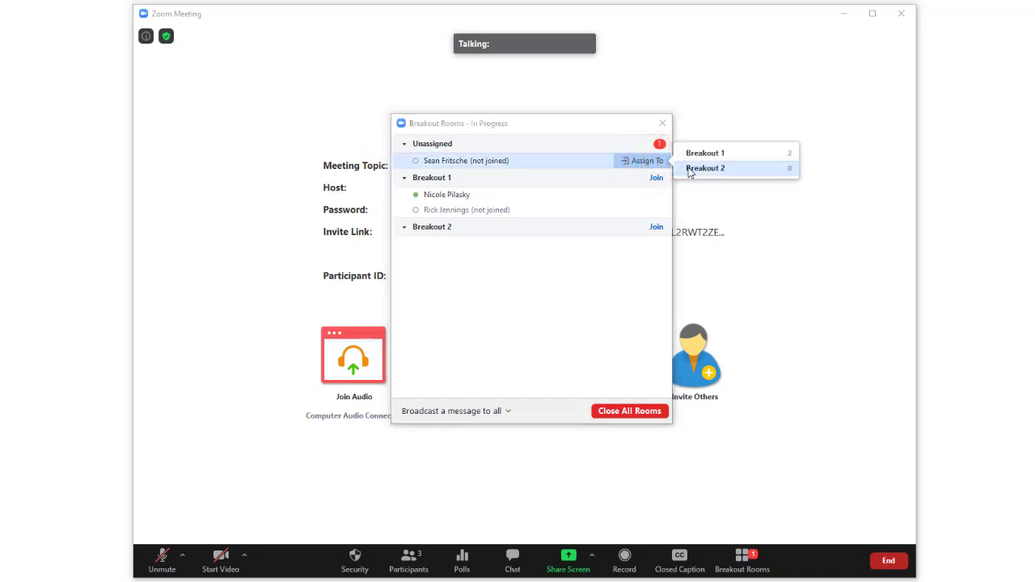
pyautogui.click(745, 156)
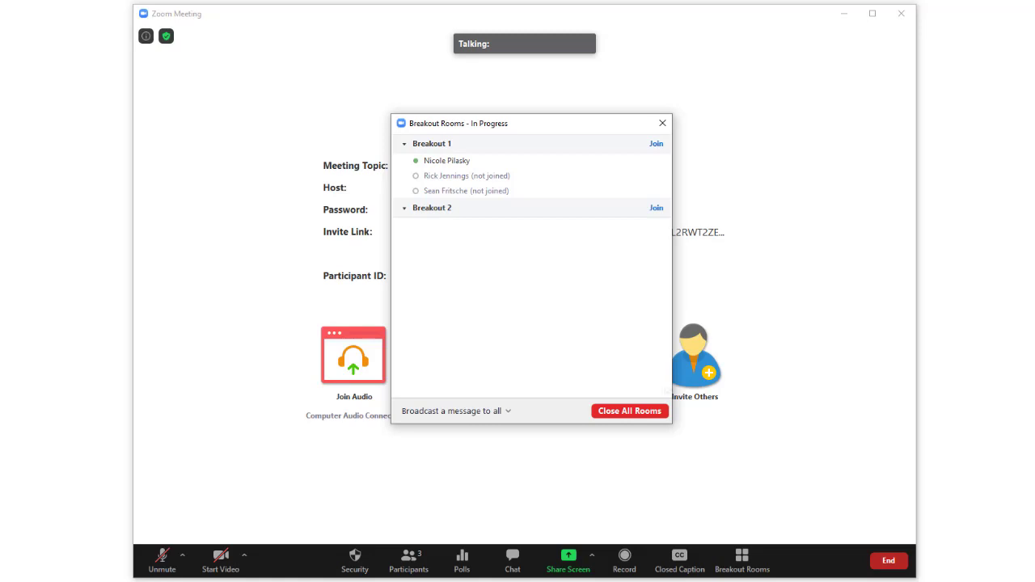
# - Close all rooms, then recover the pre-assigned rooms and confirm with Yes
pyautogui.click(650, 410)
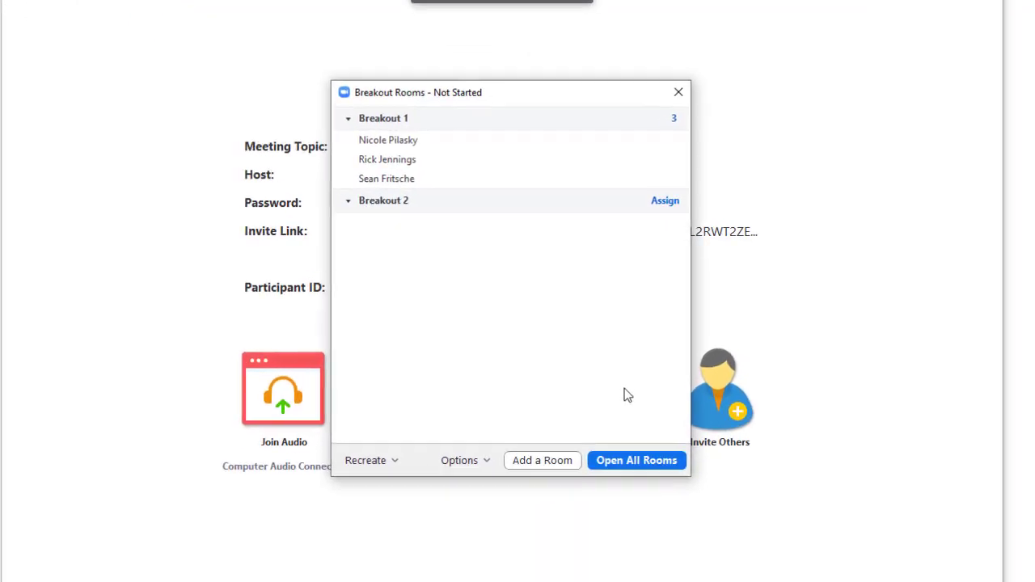
pyautogui.click(387, 471)
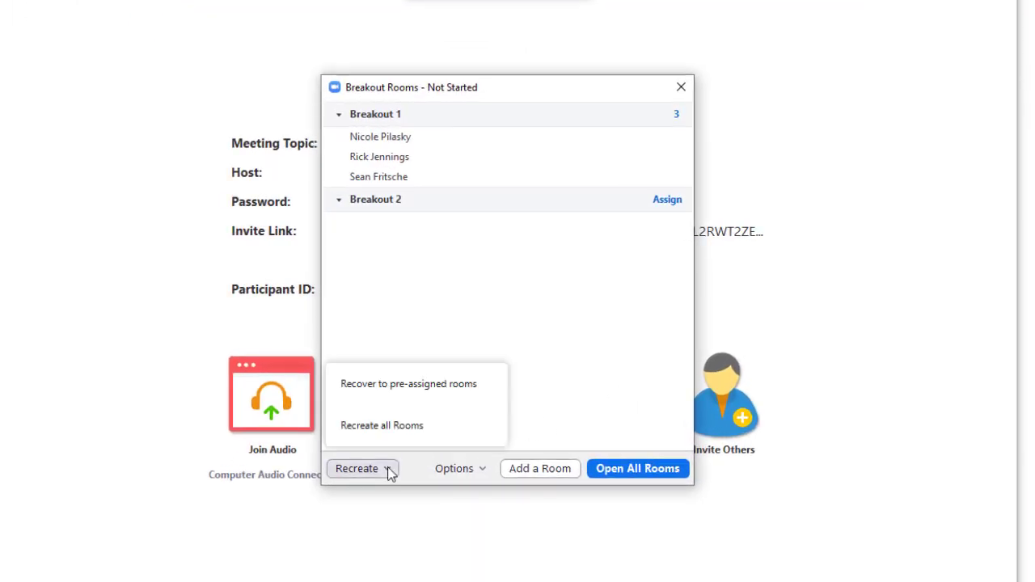
pyautogui.click(472, 392)
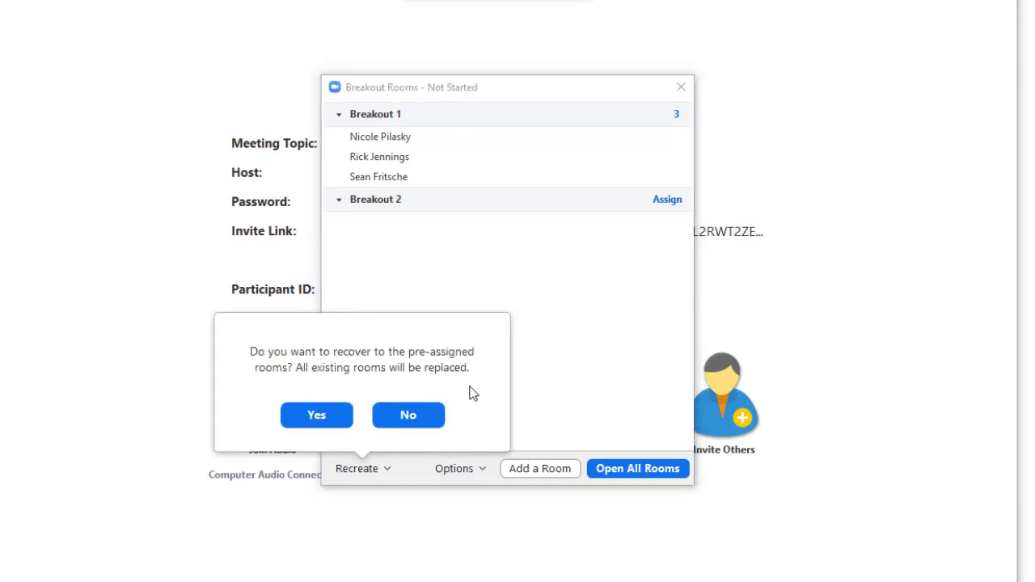
pyautogui.click(332, 418)
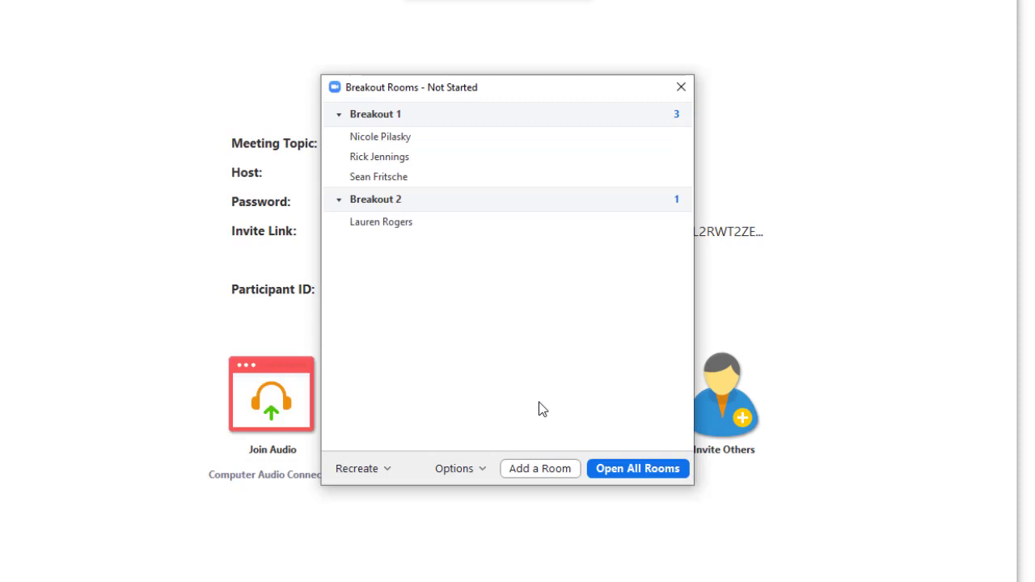